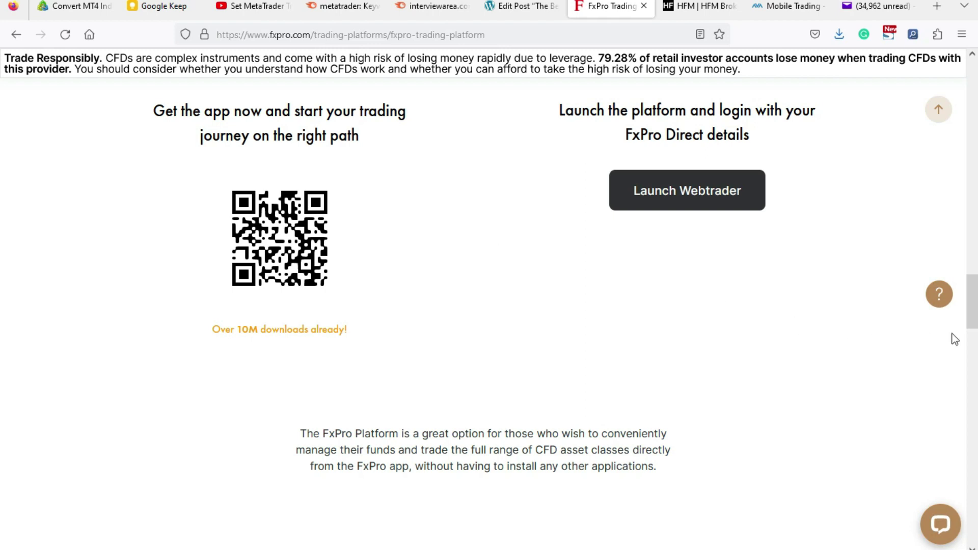
Scroll the FxPro trading platform page past asset classes and trading features to the footer.
drag(972, 313, 975, 86)
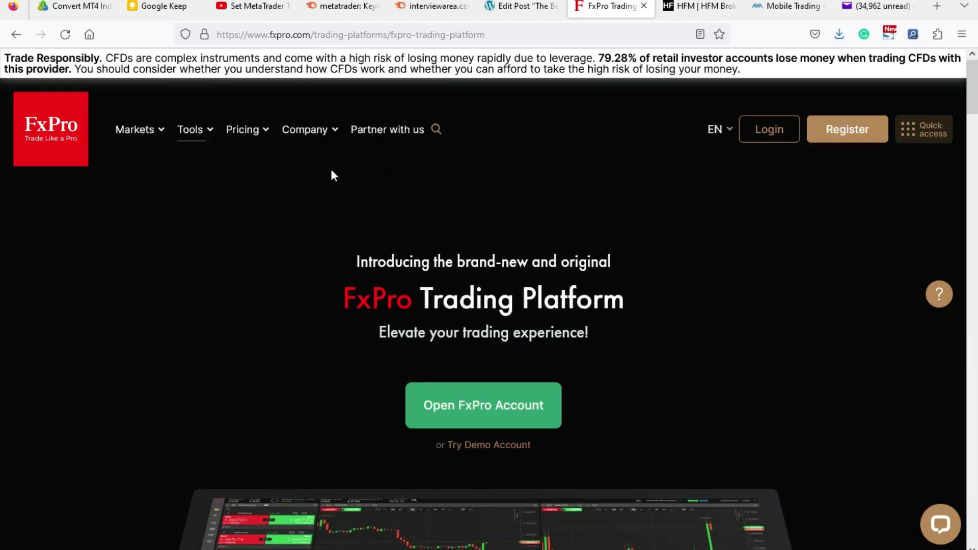
scroll(306, 239, down, 5)
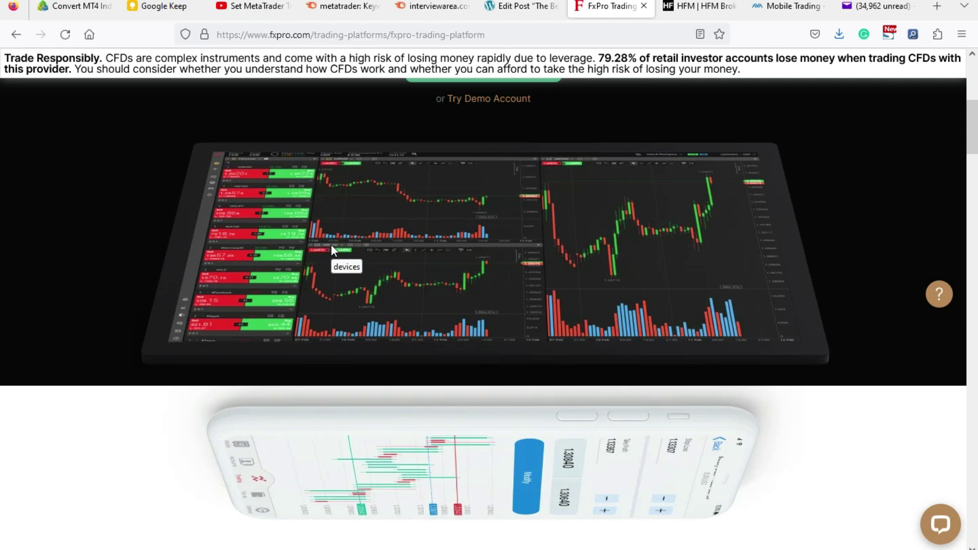
scroll(336, 243, down, 6)
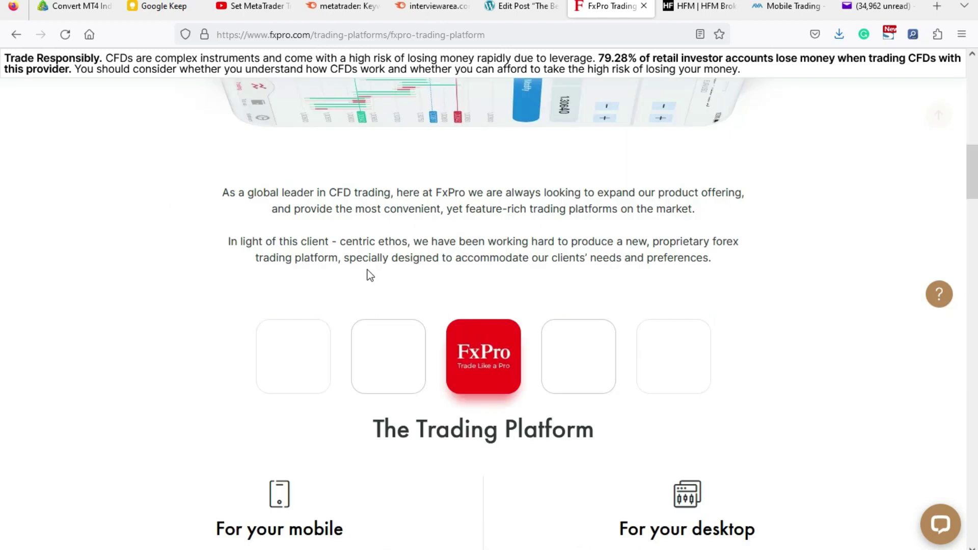
scroll(367, 273, down, 4)
scroll(378, 262, down, 2)
scroll(376, 263, down, 4)
scroll(368, 267, down, 4)
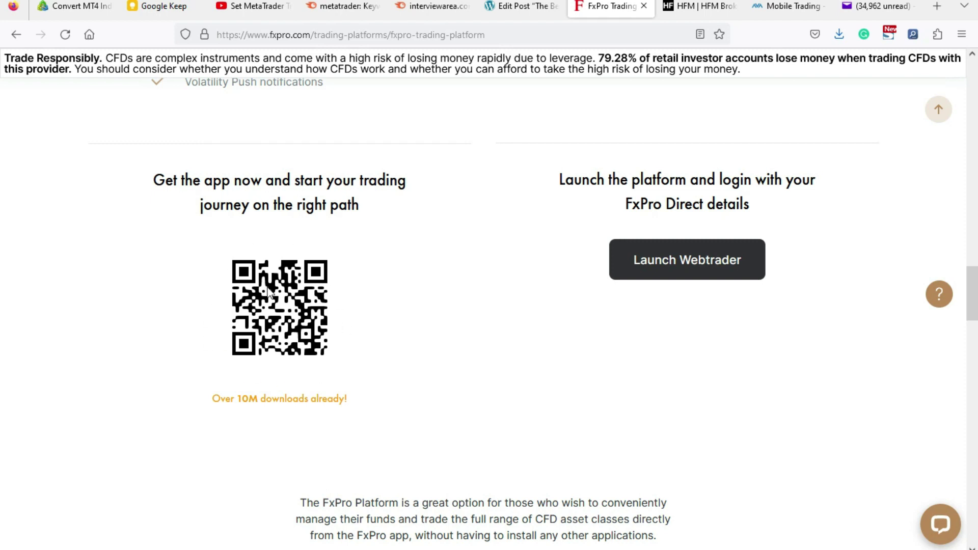
scroll(366, 295, down, 8)
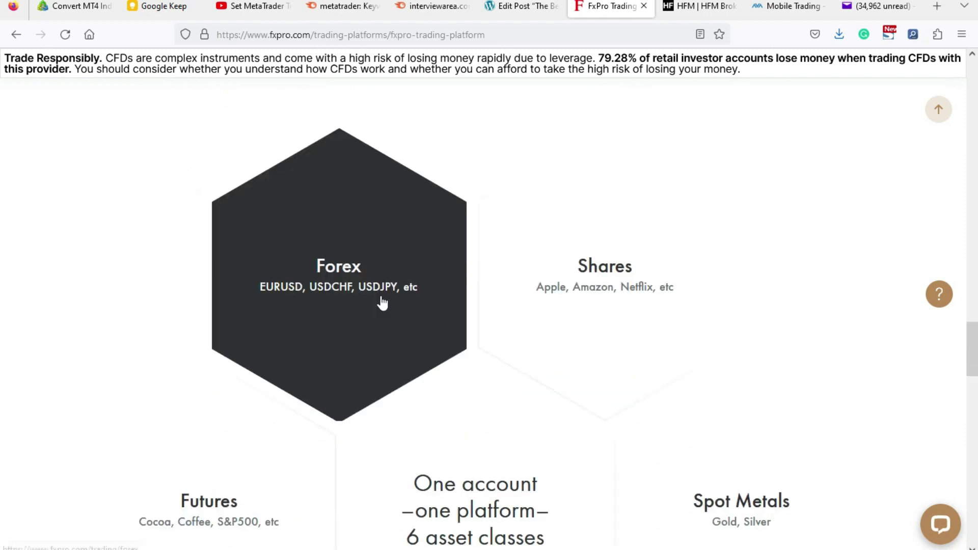
scroll(458, 307, down, 5)
scroll(455, 306, down, 5)
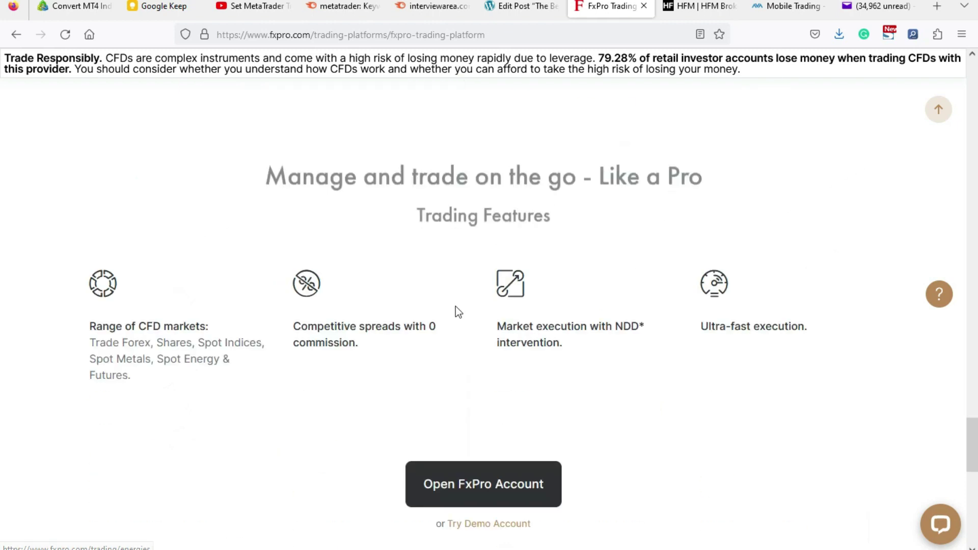
scroll(455, 307, down, 3)
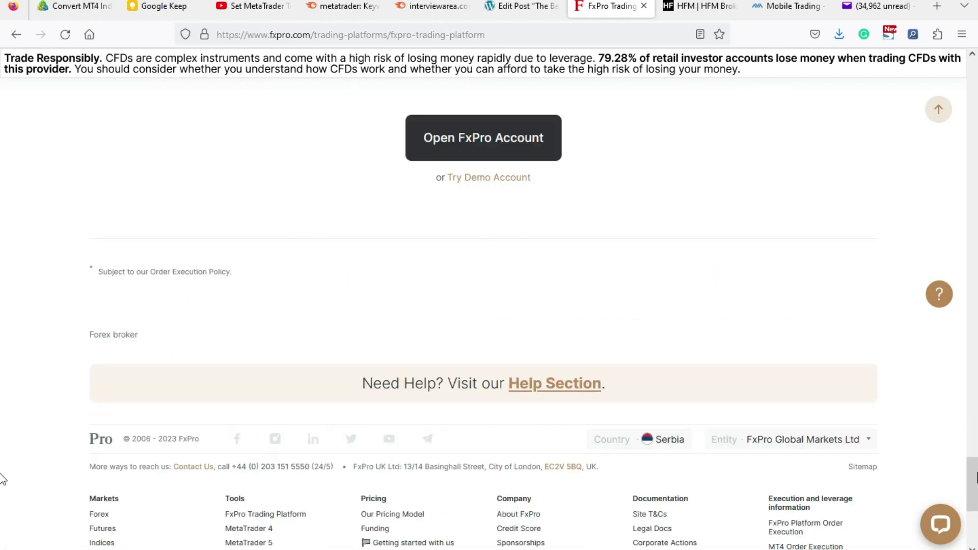
Bring up the HFM platforms page and review its MT4/MT5 terminal download sections.
click(667, 7)
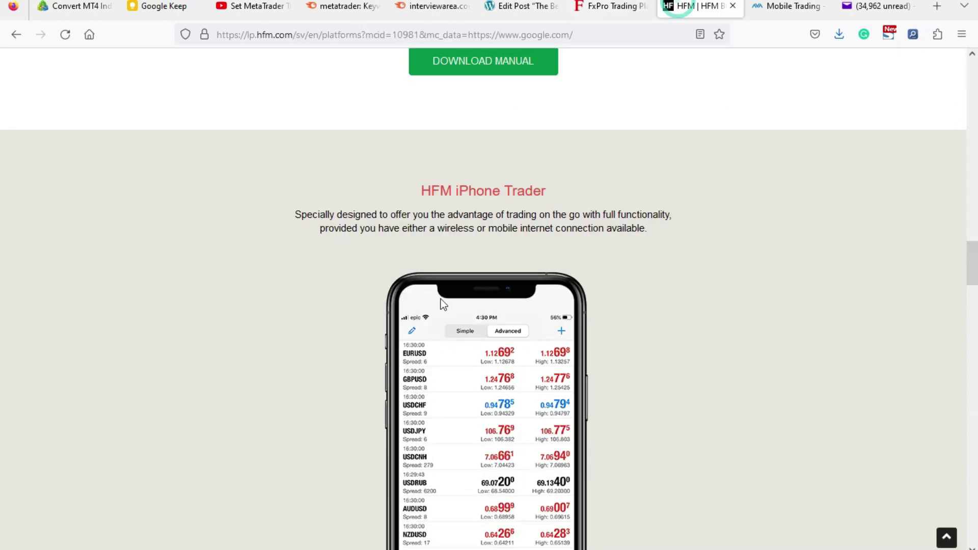
drag(972, 263, 0, 92)
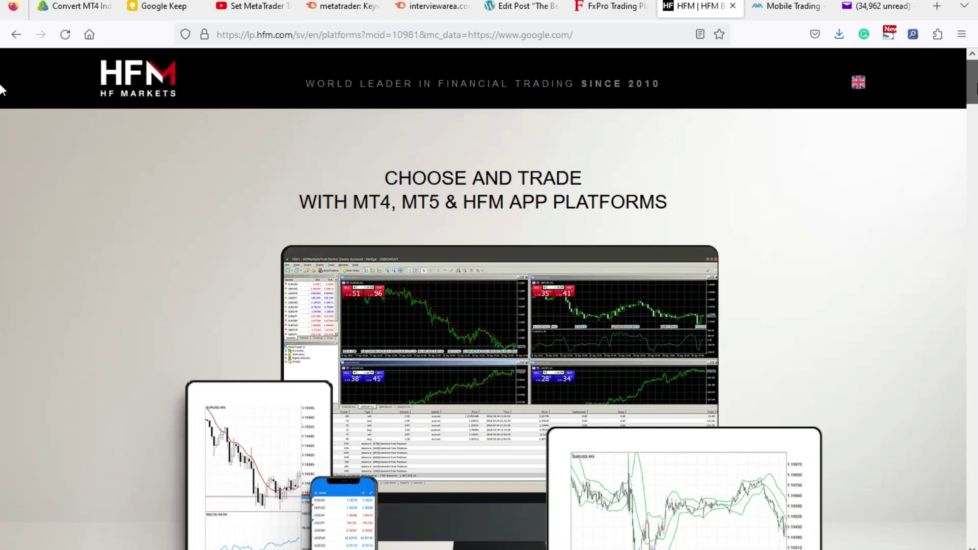
drag(0, 89, 2, 175)
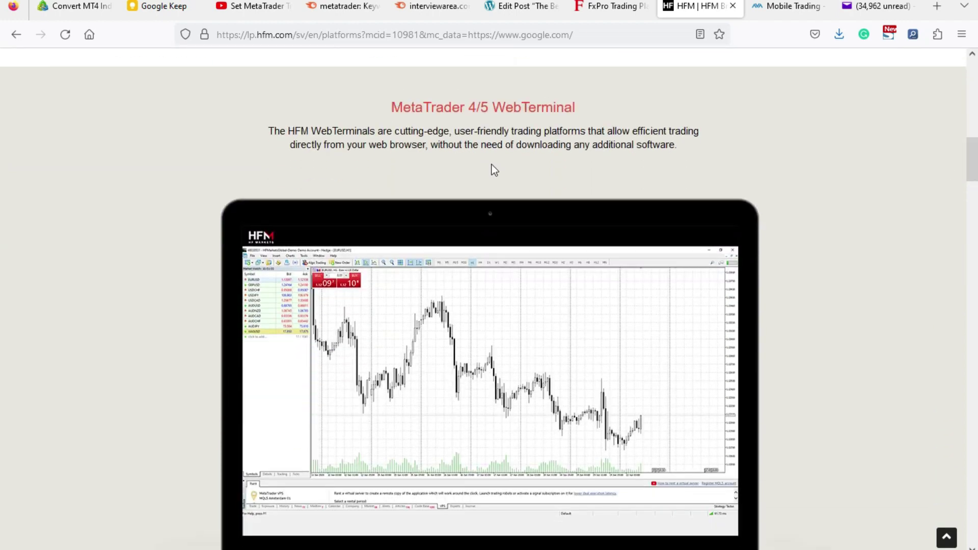
scroll(478, 173, down, 8)
scroll(478, 176, down, 3)
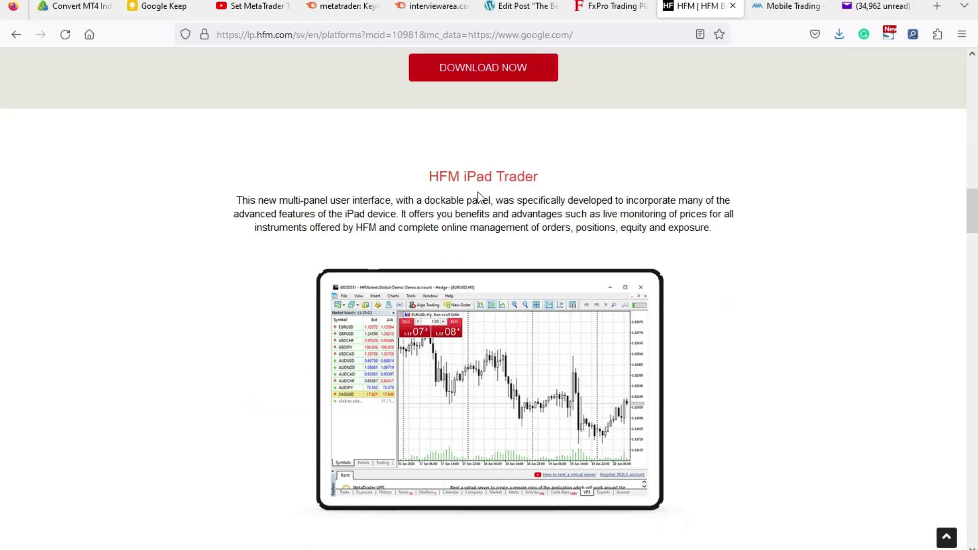
scroll(523, 278, down, 8)
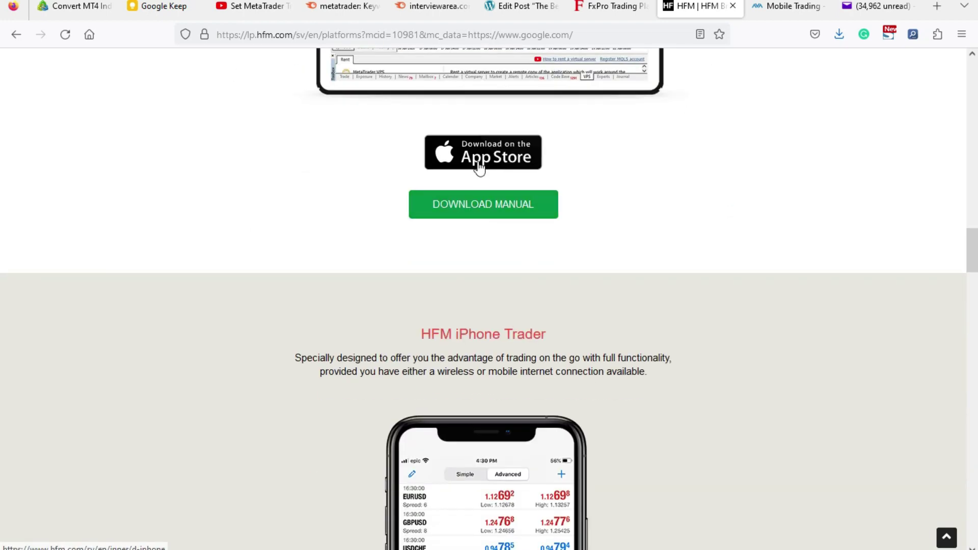
scroll(596, 200, down, 4)
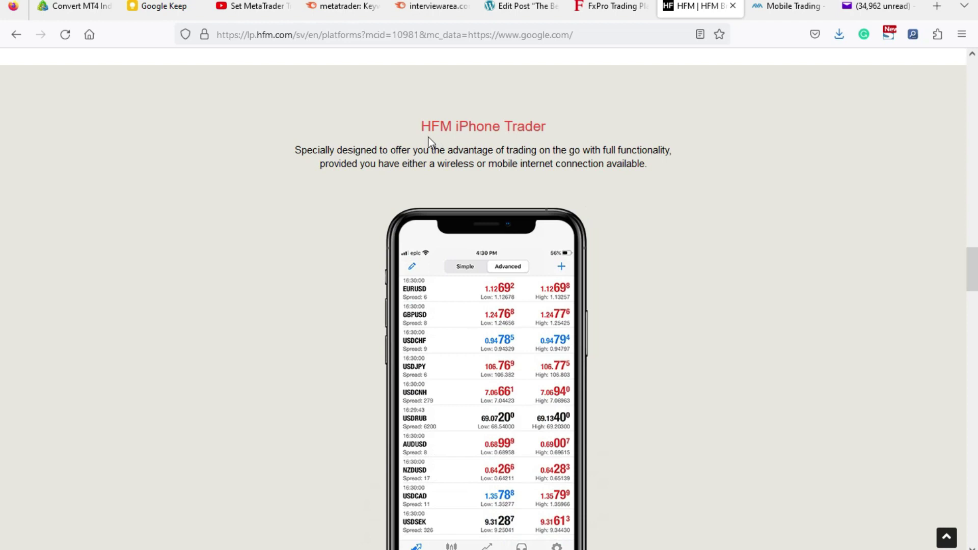
Look over HFM's iPhone and Android app sections, then bring up AvaTrade's mobile trading page.
scroll(611, 301, down, 5)
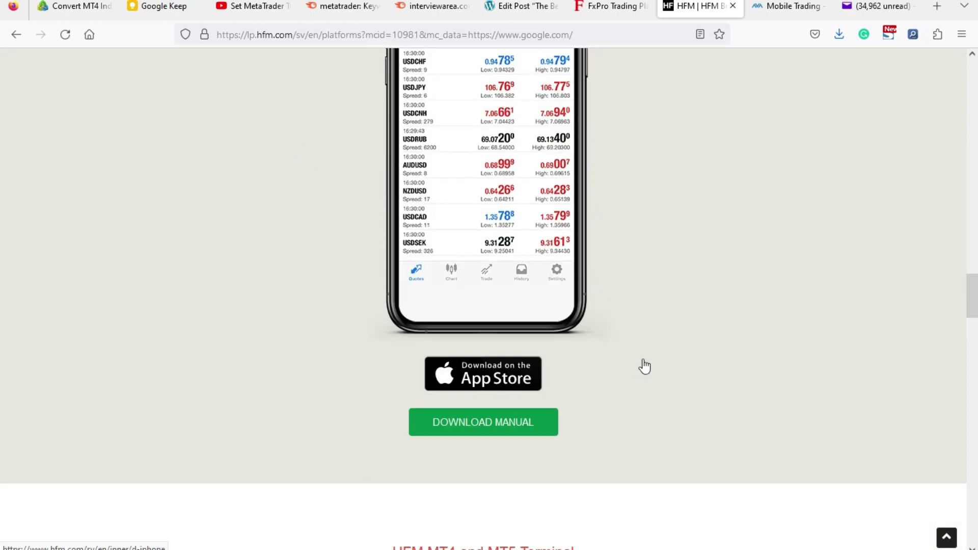
scroll(643, 363, down, 8)
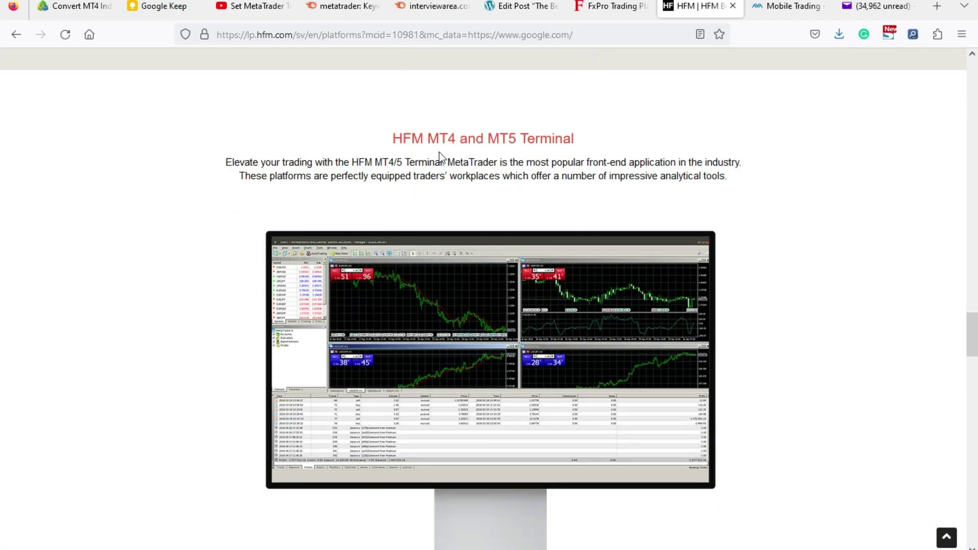
scroll(527, 218, down, 7)
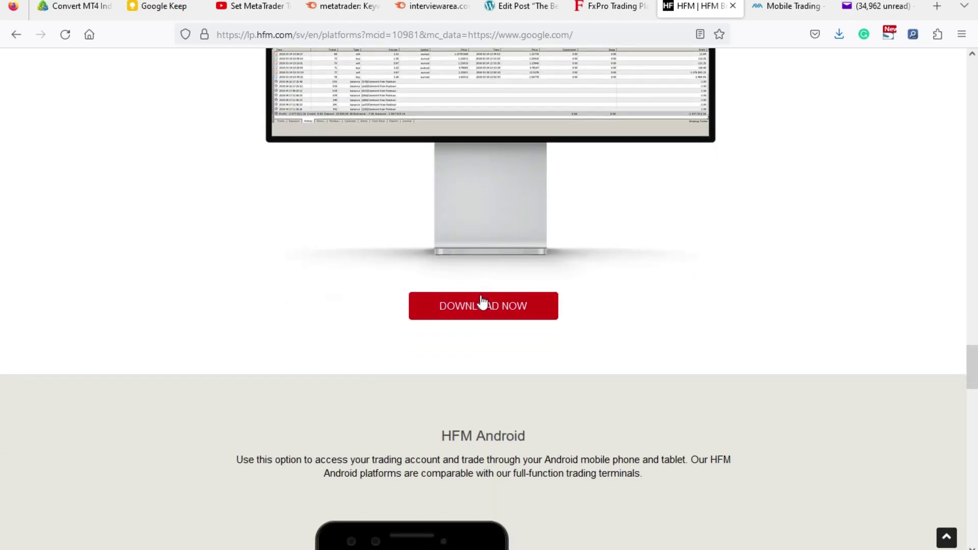
scroll(481, 300, down, 8)
scroll(487, 148, up, 1)
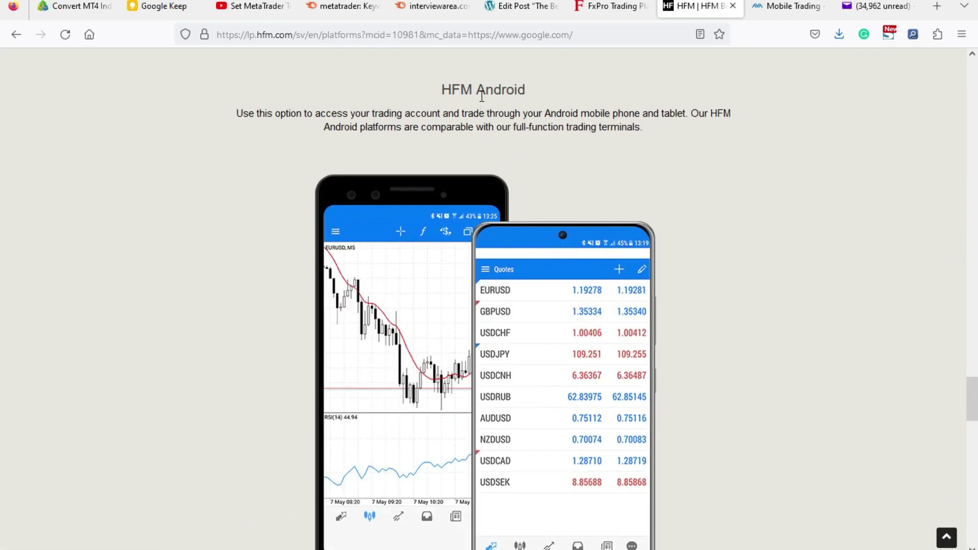
scroll(468, 188, down, 7)
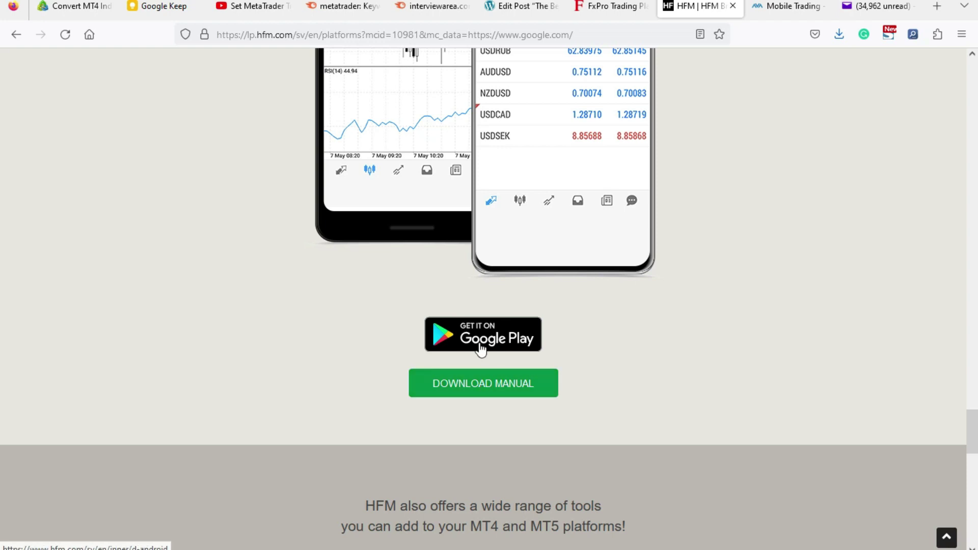
key(ctrl+Tab)
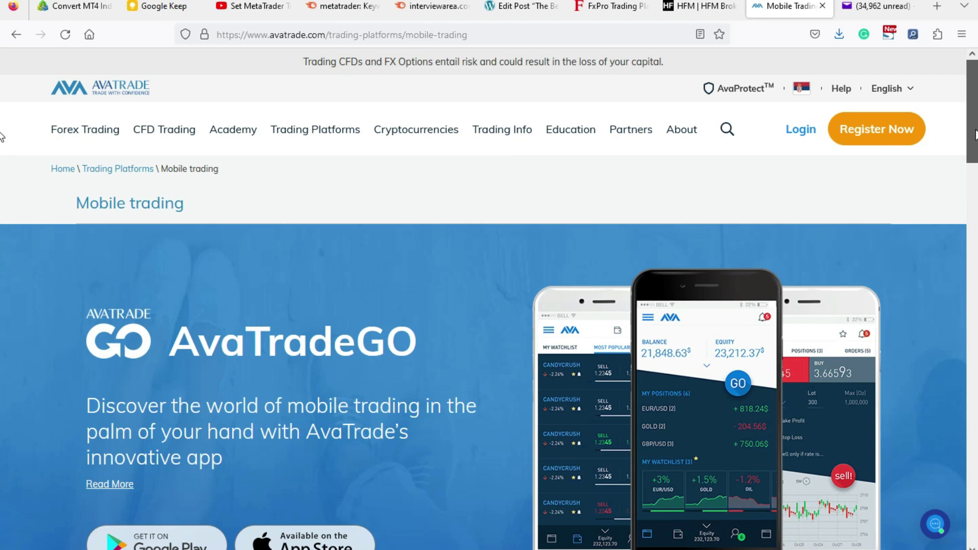
scroll(973, 184, down, 4)
drag(973, 183, 973, 199)
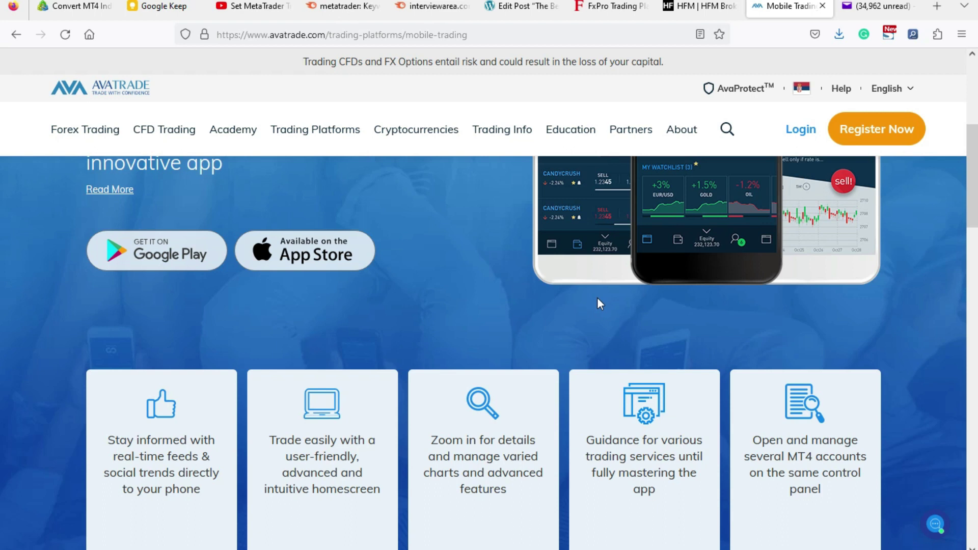
scroll(412, 279, up, 4)
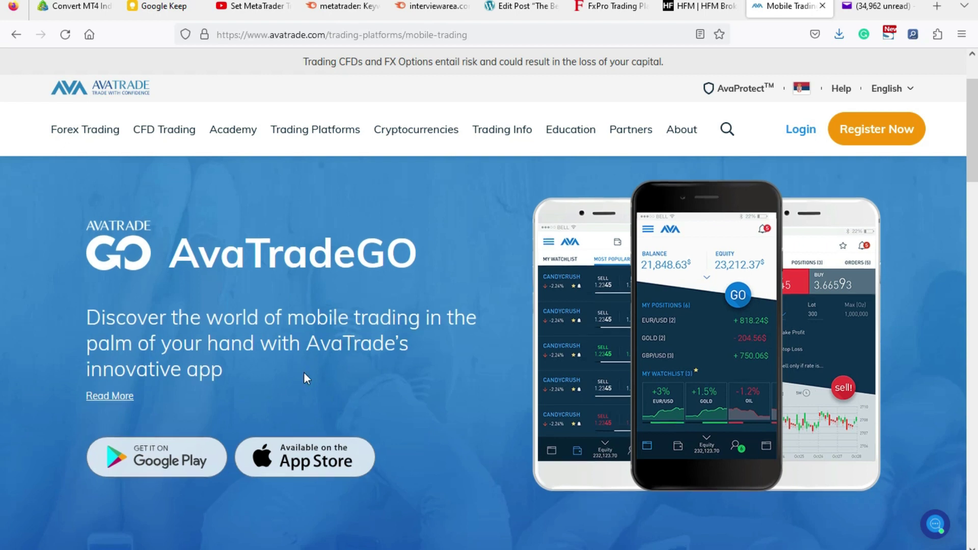
scroll(254, 371, down, 3)
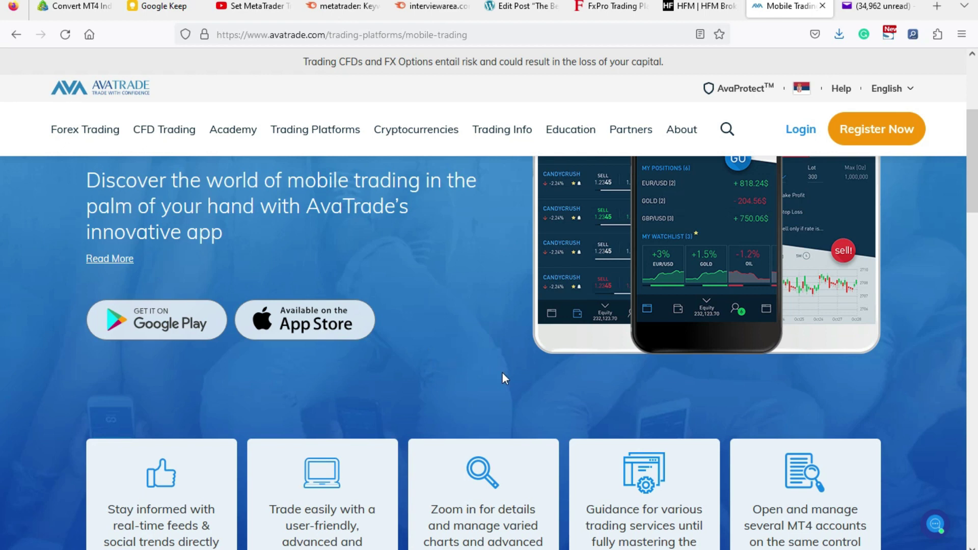
scroll(502, 374, down, 5)
scroll(502, 373, down, 5)
scroll(502, 373, down, 5)
scroll(509, 373, down, 5)
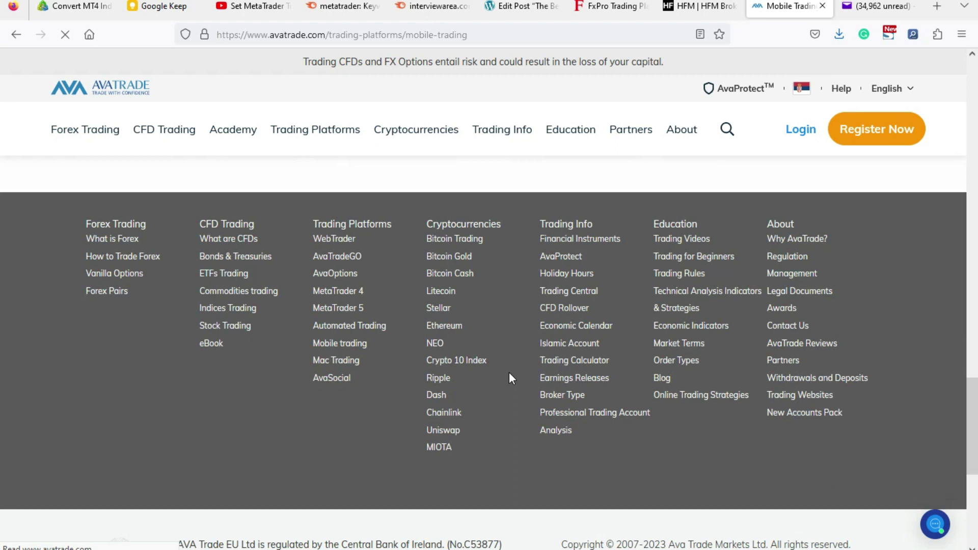
scroll(511, 378, up, 10)
scroll(558, 382, up, 5)
scroll(559, 382, up, 3)
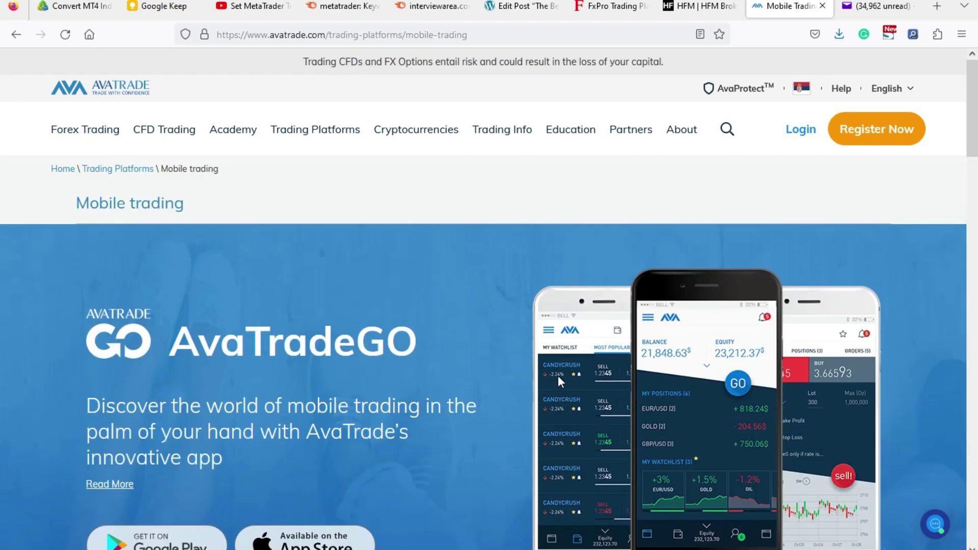